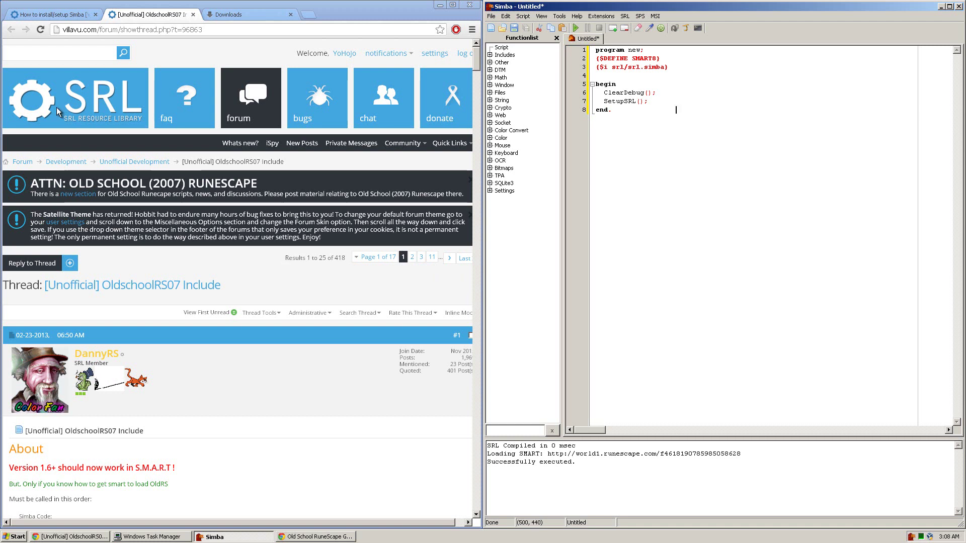
- Review the "How to install/setup Simba" thread, examining its web address and the video guides for installing Simba, SRL and SMART 8.0
click(23, 11)
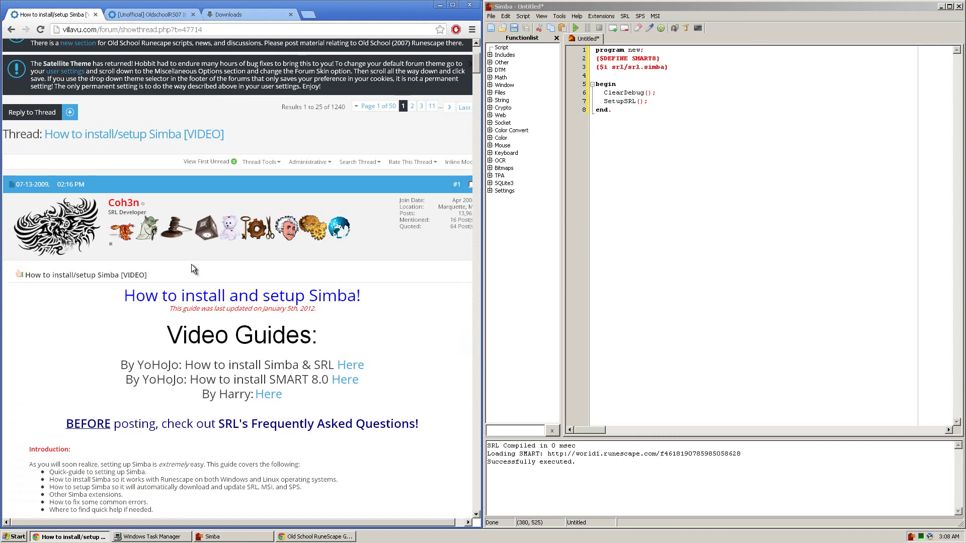
scroll(191, 264, up, 1)
scroll(191, 264, up, 1)
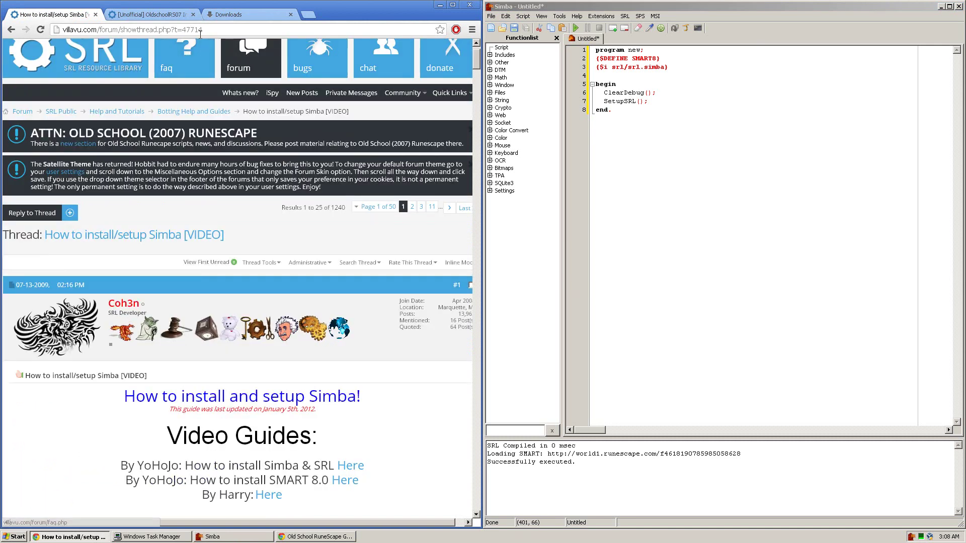
click(206, 30)
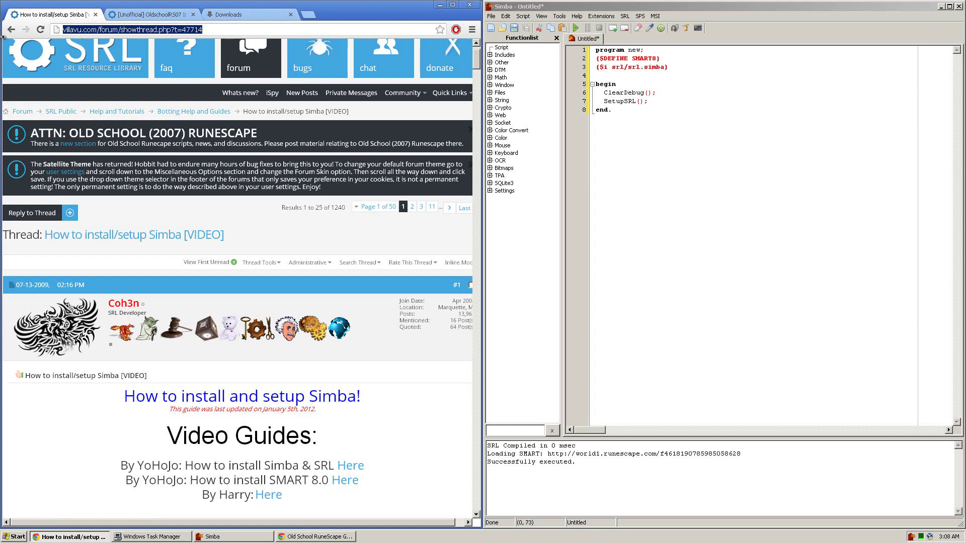
scroll(76, 251, down, 2)
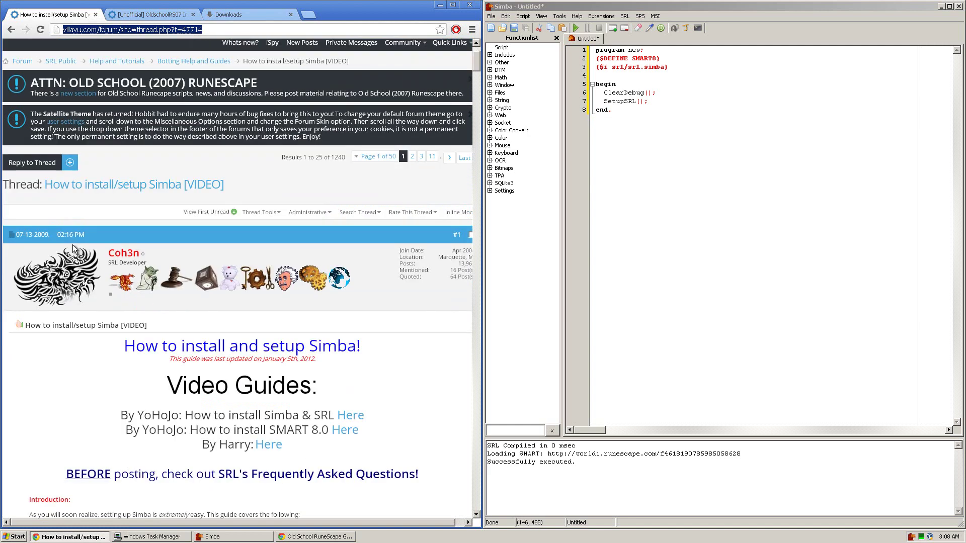
scroll(76, 254, down, 4)
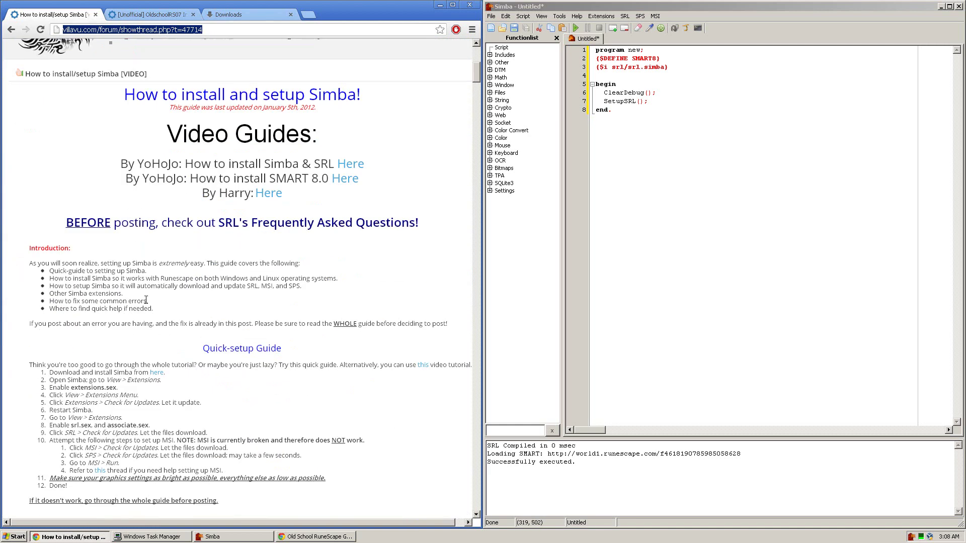
drag(122, 164, 372, 202)
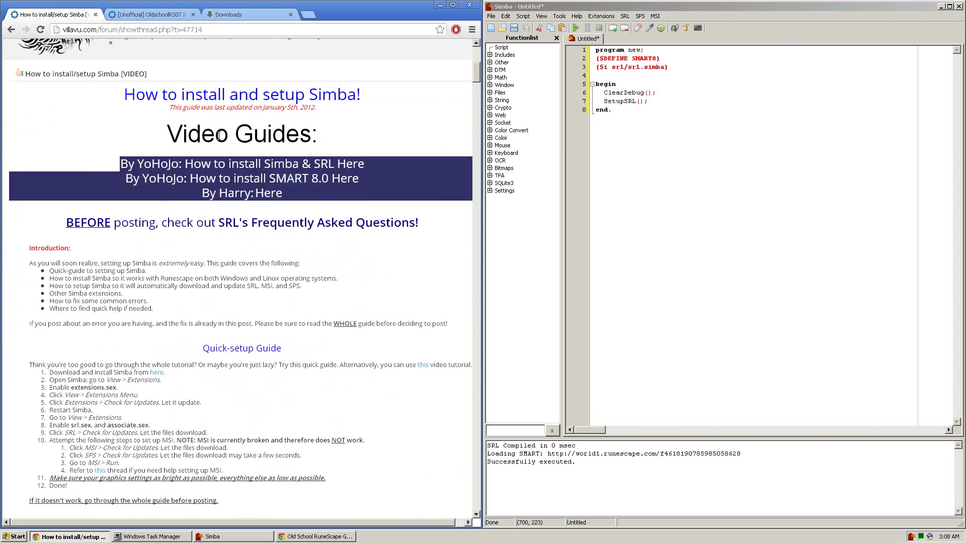
click(334, 201)
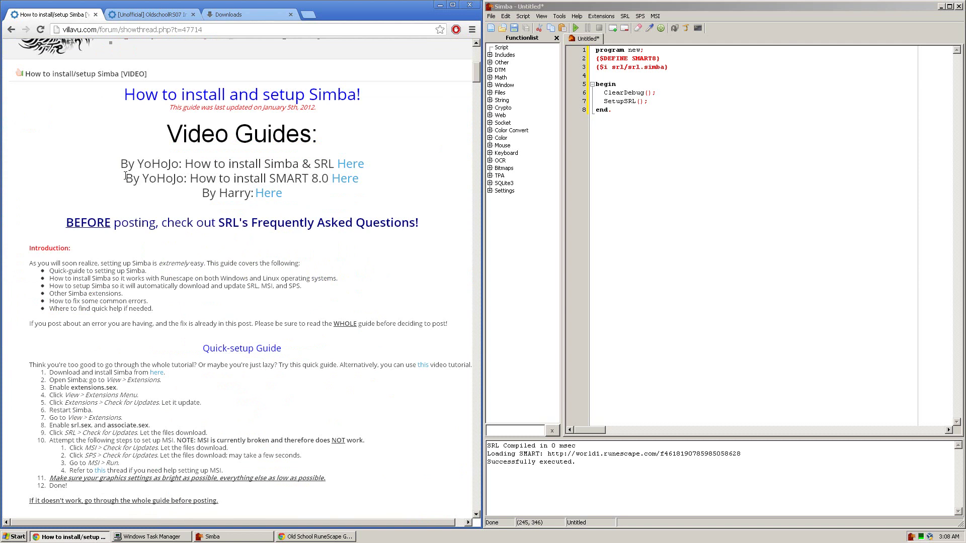
drag(126, 176, 363, 172)
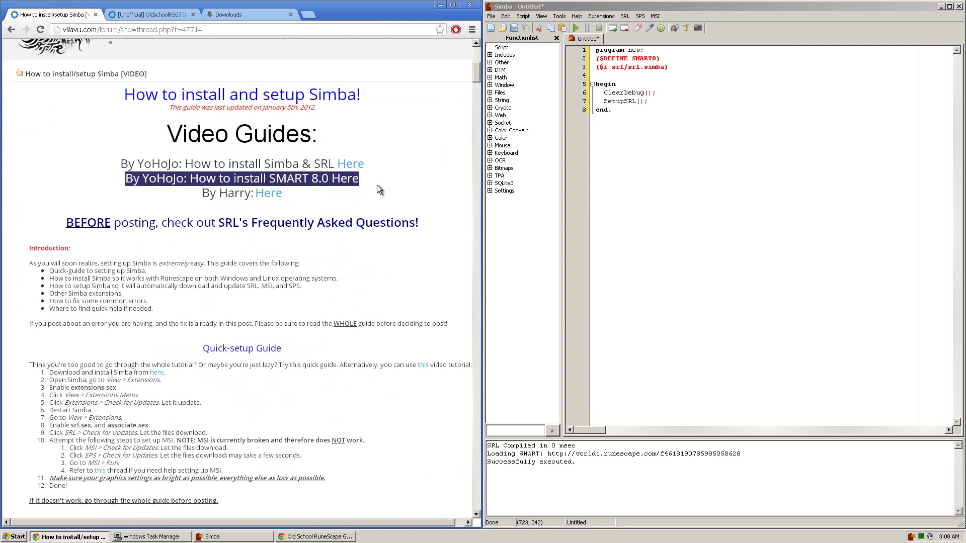
click(393, 194)
scroll(377, 222, up, 2)
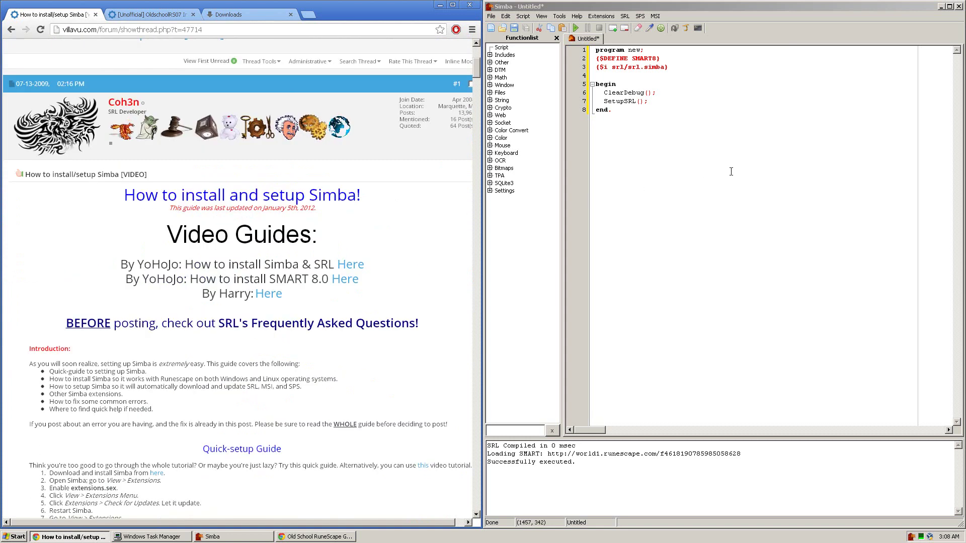
click(714, 174)
key(ctrl+a)
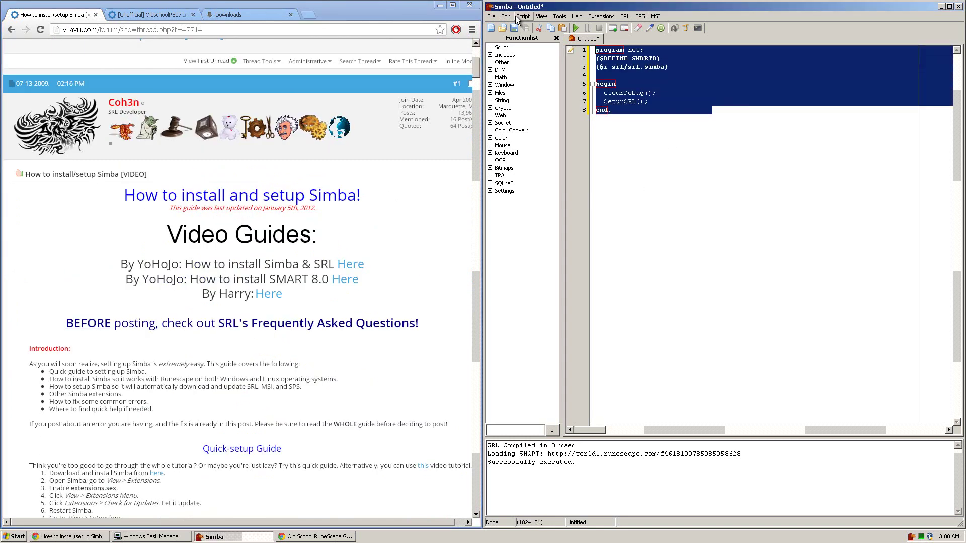
click(611, 100)
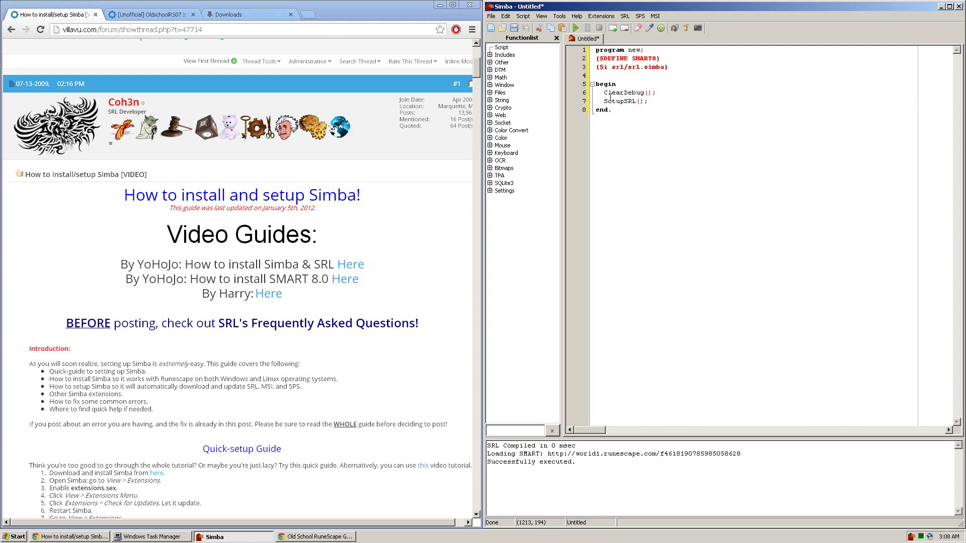
click(400, 182)
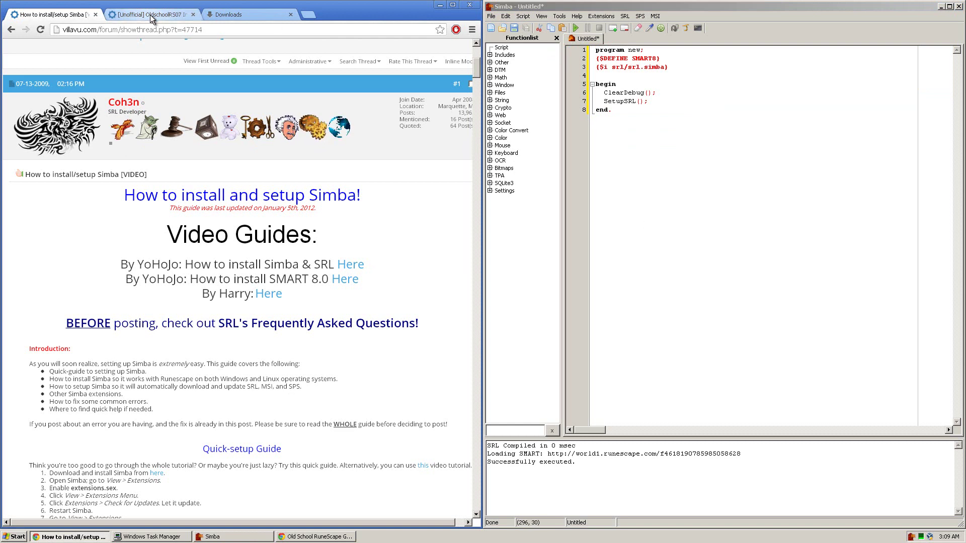
- Move the OldschoolRS07 Include thread to the first browser tab and highlight its web address
drag(150, 14, 52, 14)
click(76, 31)
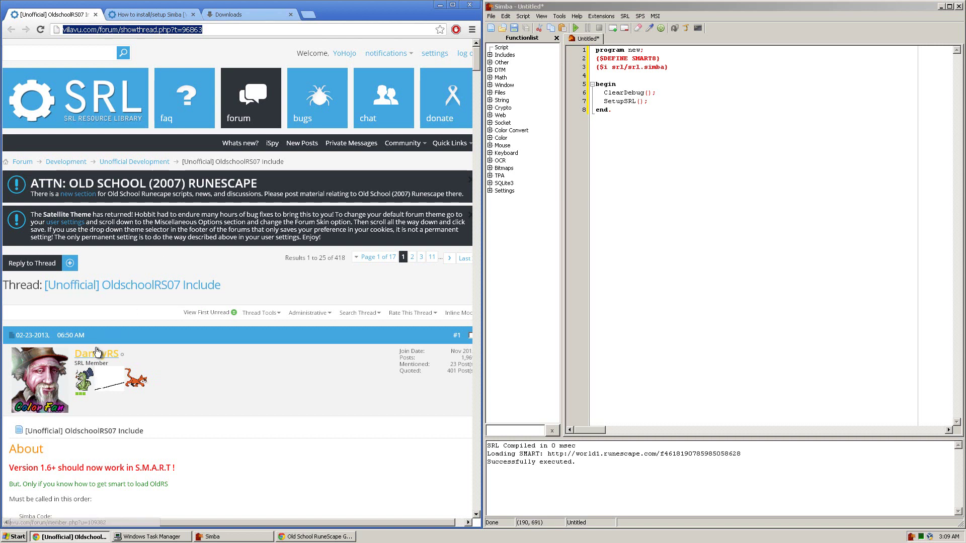
scroll(150, 254, down, 1)
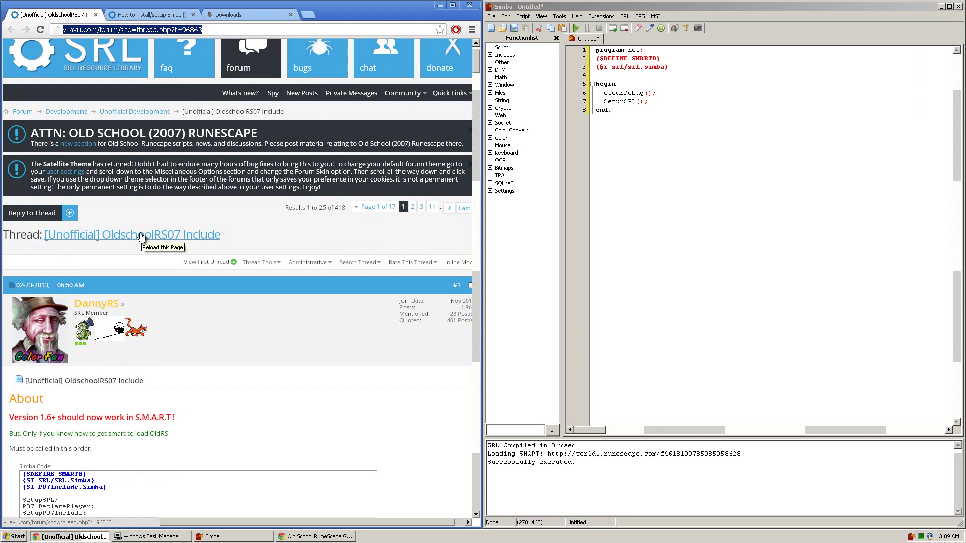
click(260, 303)
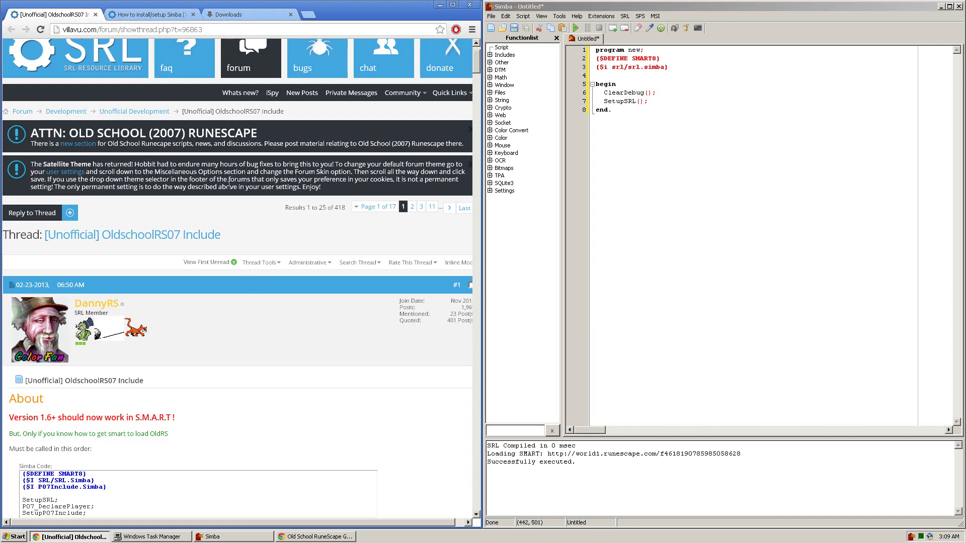
- Download the attached files P07UpChars.zip and P07Include.simba from the OldschoolRS07 Include thread
scroll(191, 203, down, 2)
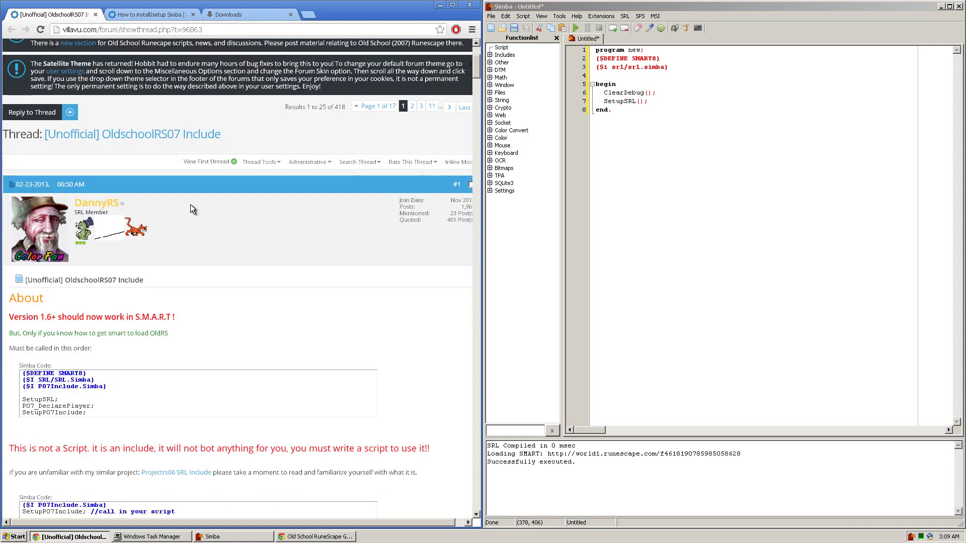
scroll(192, 203, down, 10)
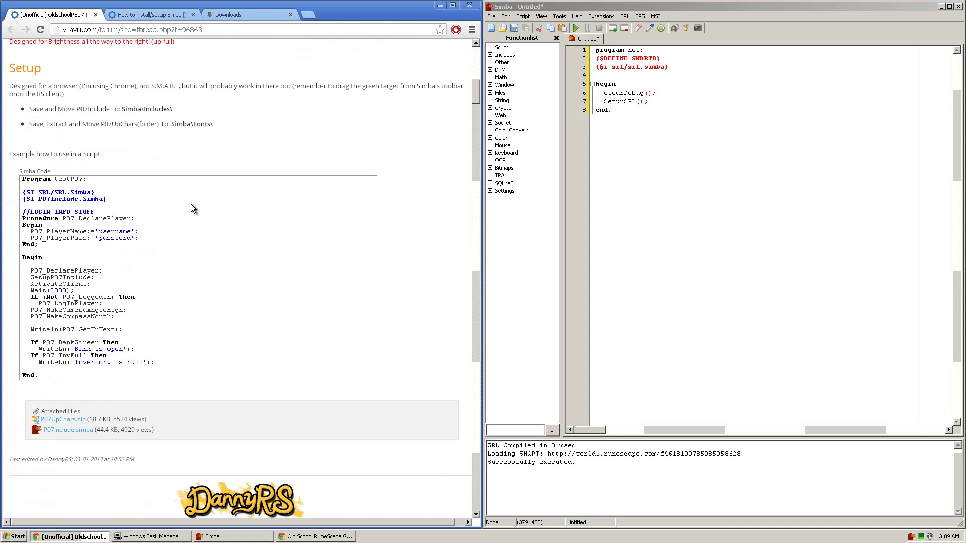
scroll(151, 201, up, 3)
scroll(100, 204, down, 3)
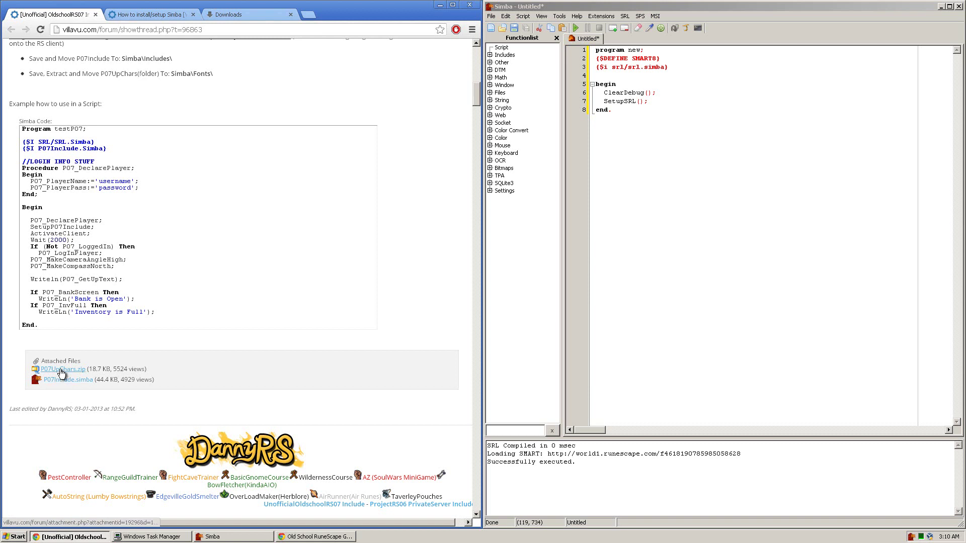
click(60, 369)
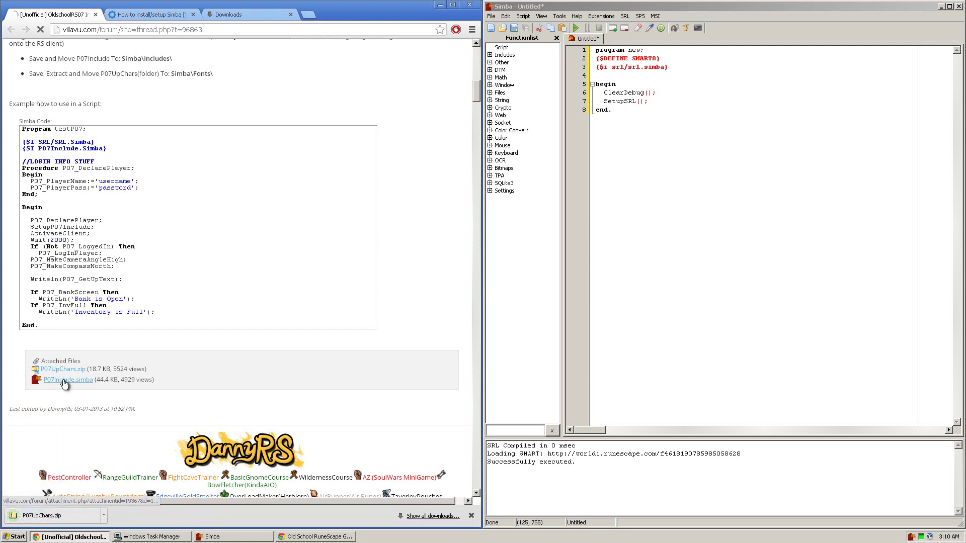
click(62, 379)
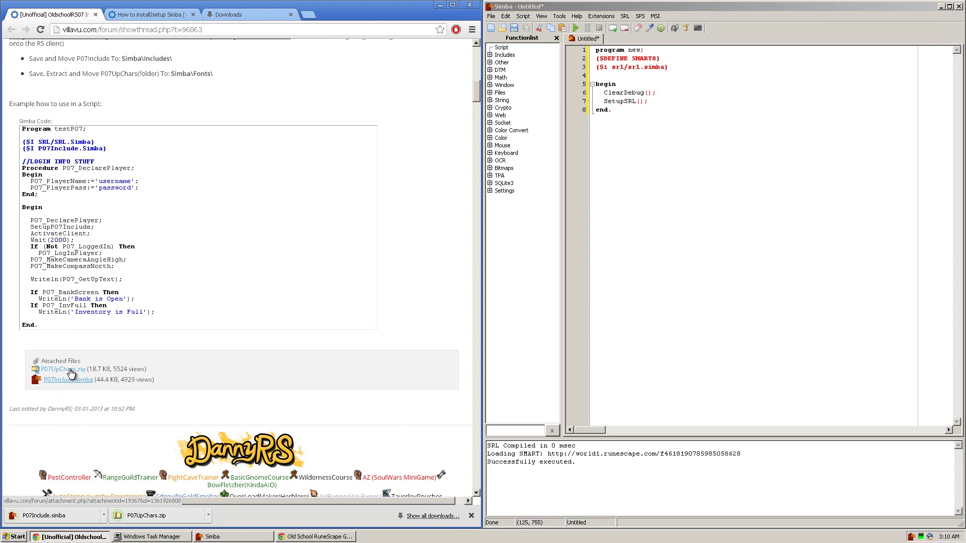
- Check the thread's setup instruction for P07Include and open the C:\Simba\Includes folder
scroll(200, 364, up, 7)
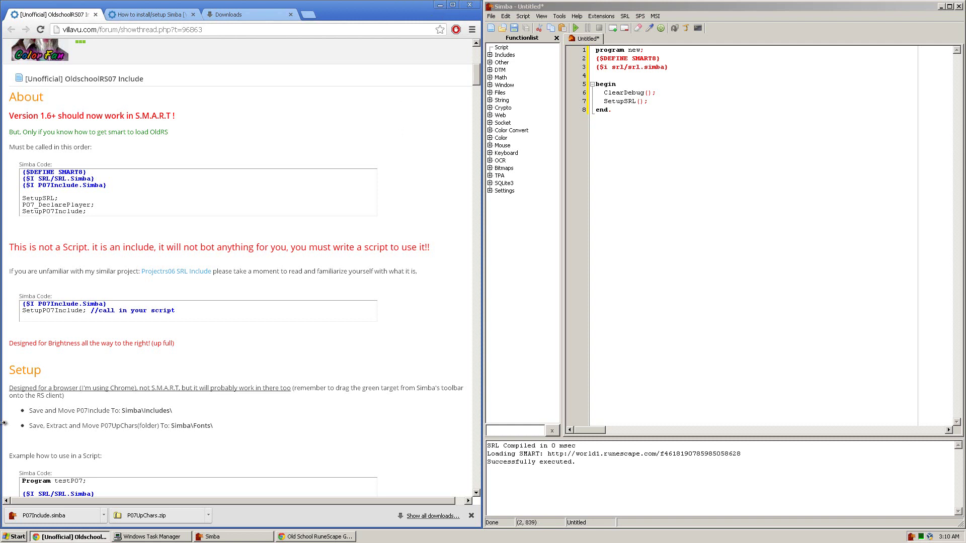
drag(27, 411, 194, 408)
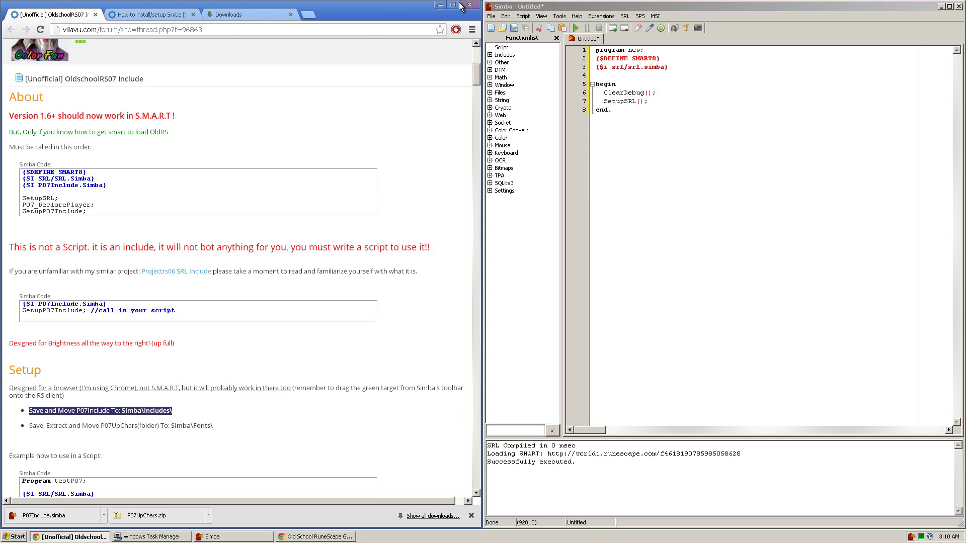
click(440, 5)
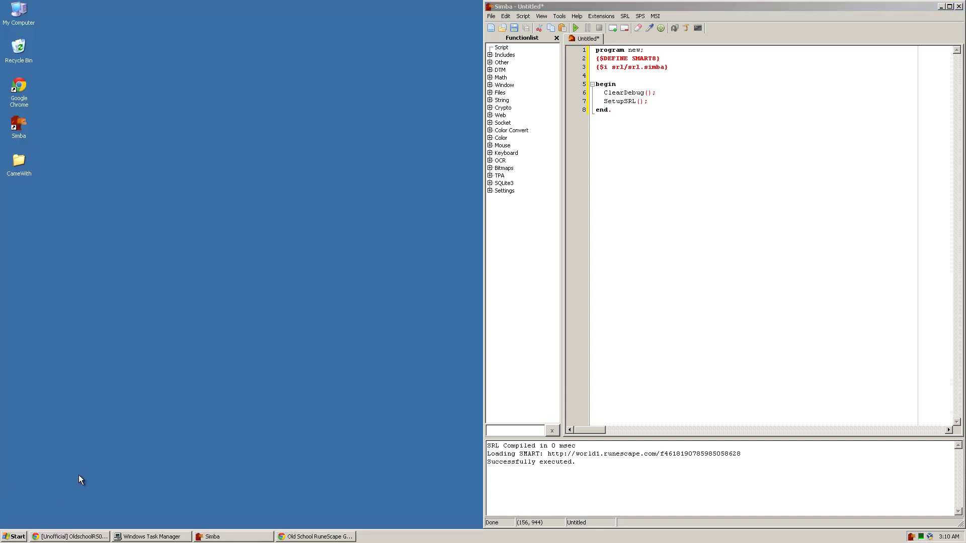
click(16, 537)
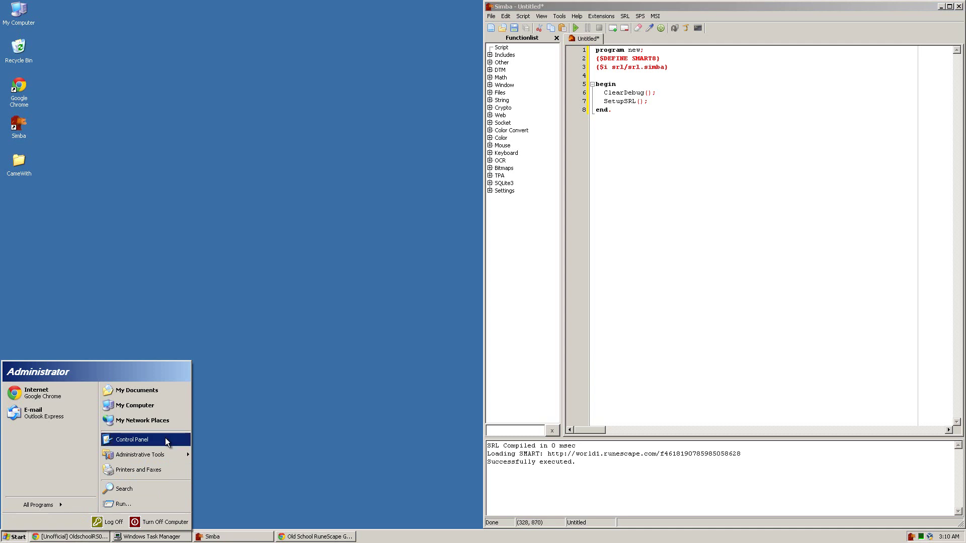
click(159, 406)
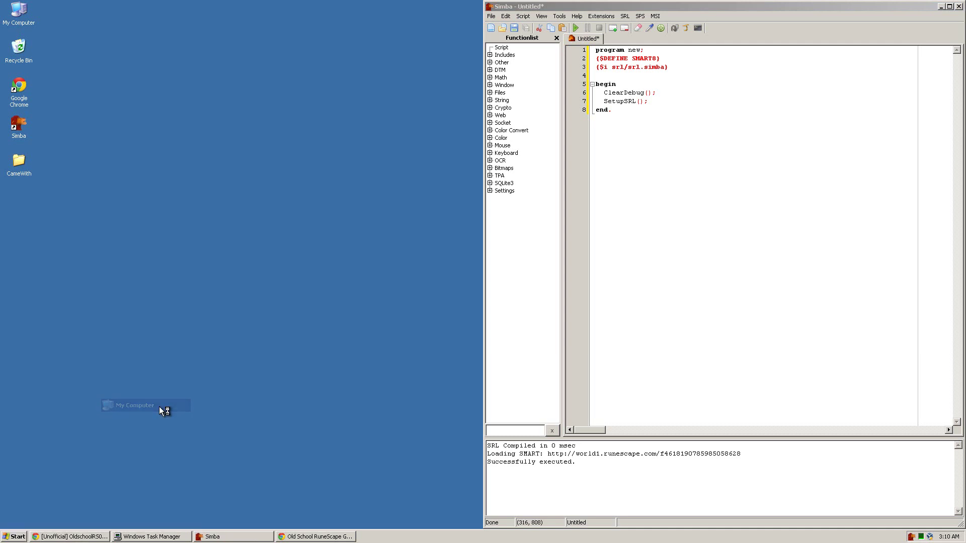
double_click(182, 119)
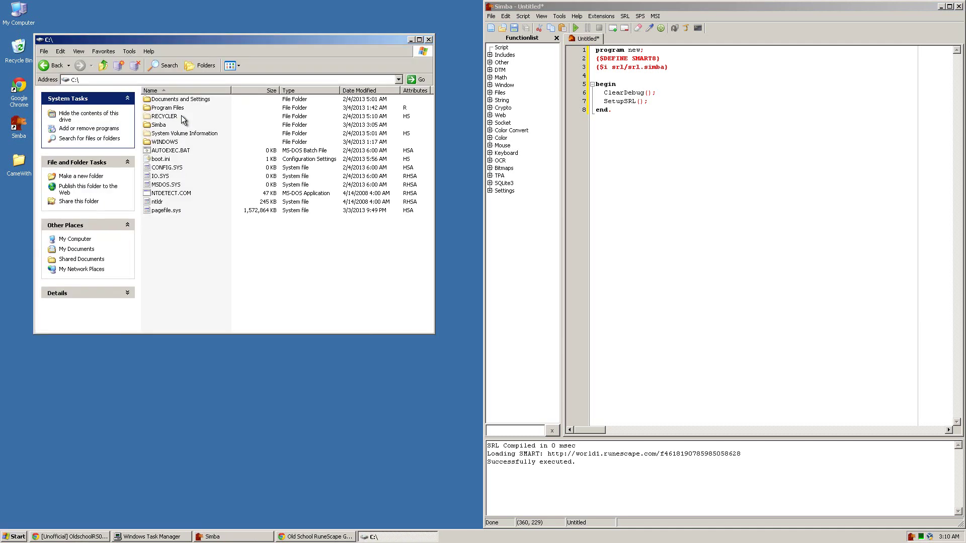
double_click(164, 127)
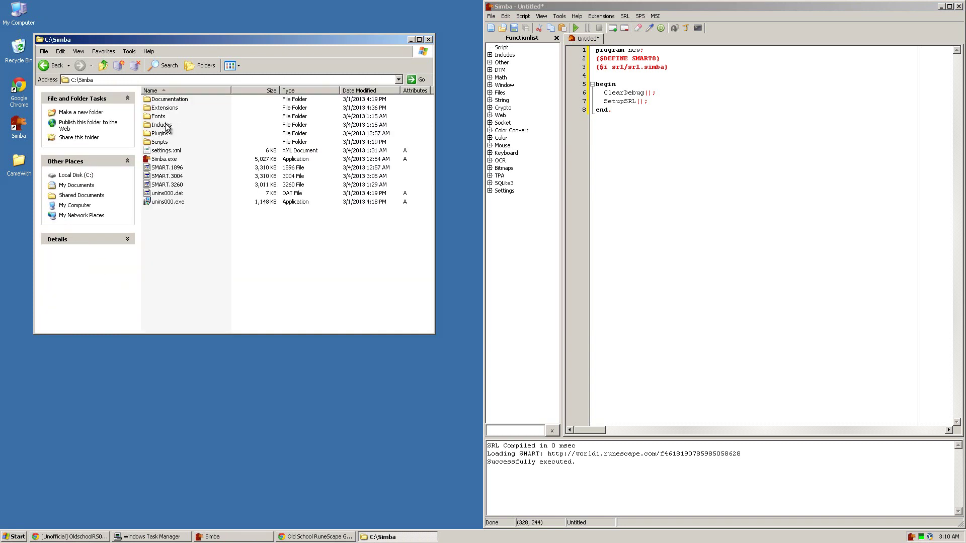
double_click(162, 125)
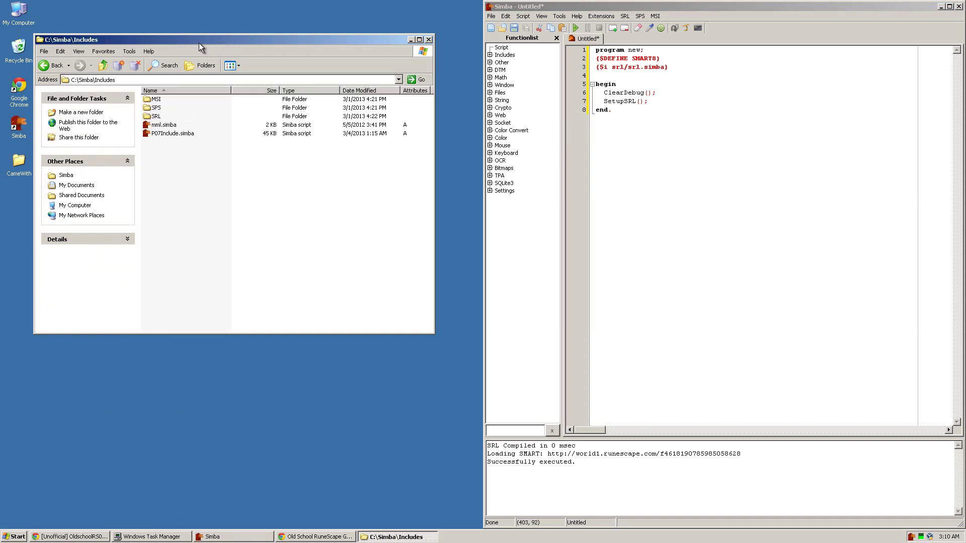
- Move P07Include.simba from the Downloads folder into C:\Simba\Includes, replacing the existing copy
drag(198, 43, 686, 91)
click(89, 537)
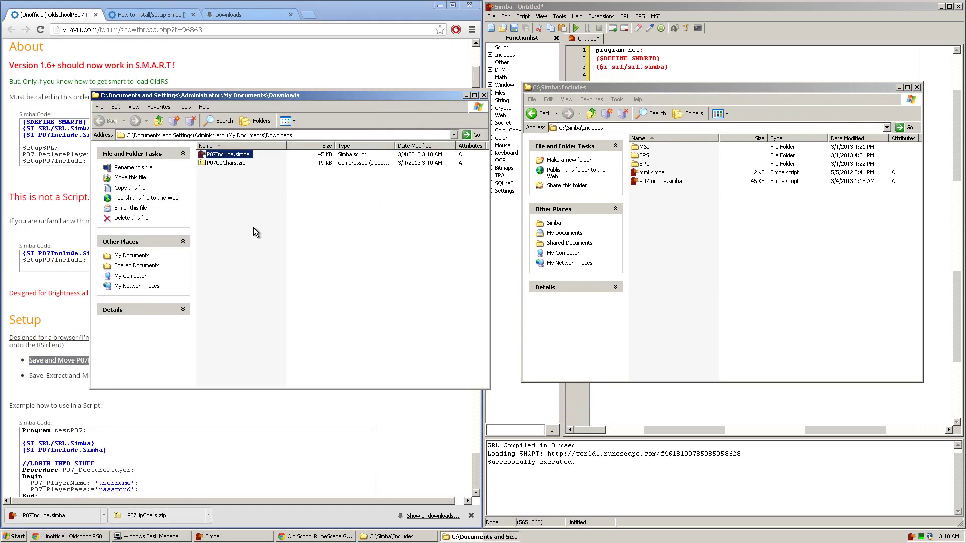
drag(225, 158, 661, 224)
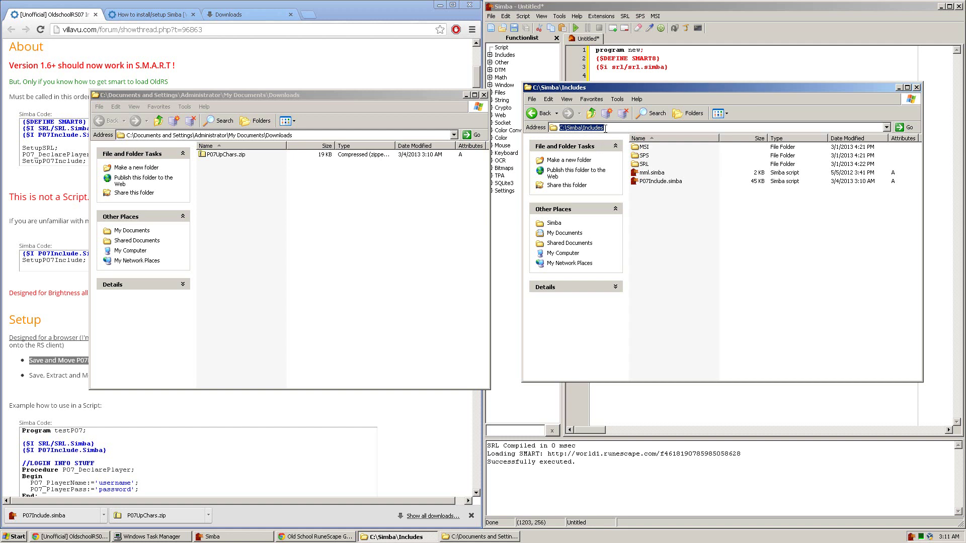
- Copy the P07UpChars folder from P07UpChars.zip into C:\Simba\Fonts, replacing all files of the same name
click(195, 419)
scroll(173, 401, down, 1)
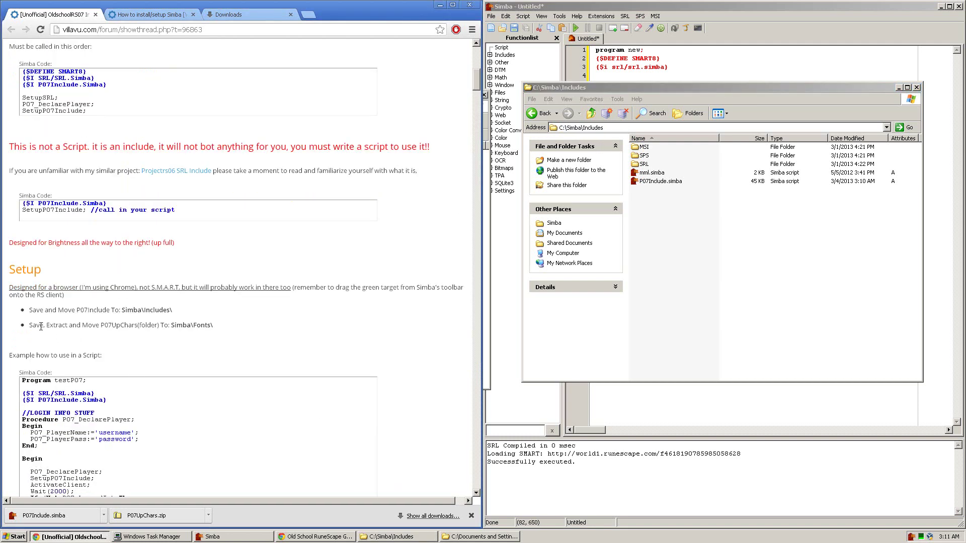
drag(32, 326, 231, 324)
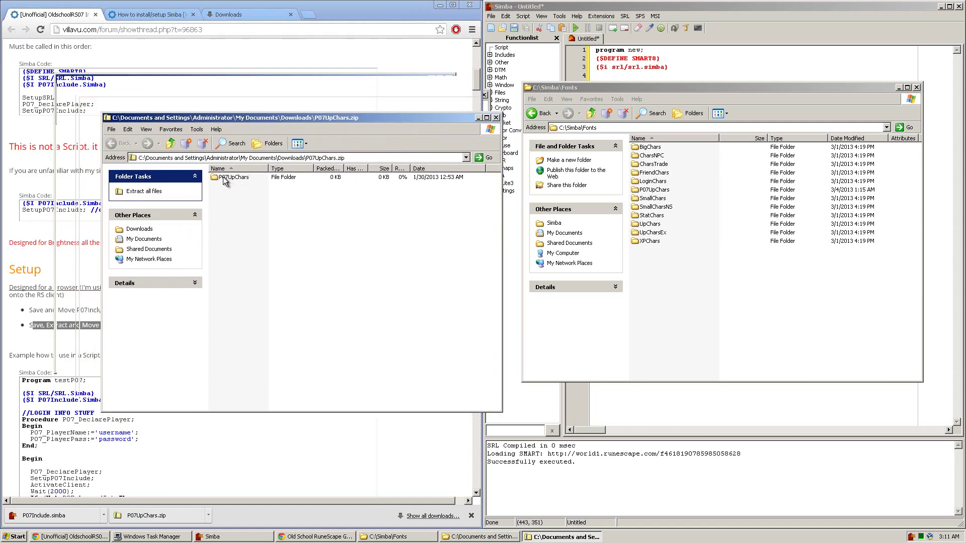
double_click(223, 177)
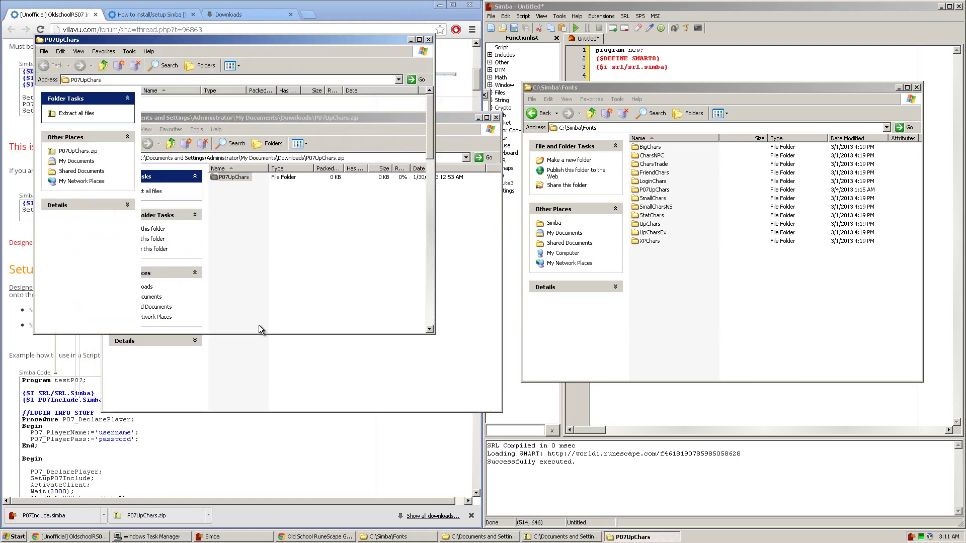
scroll(240, 234, down, 20)
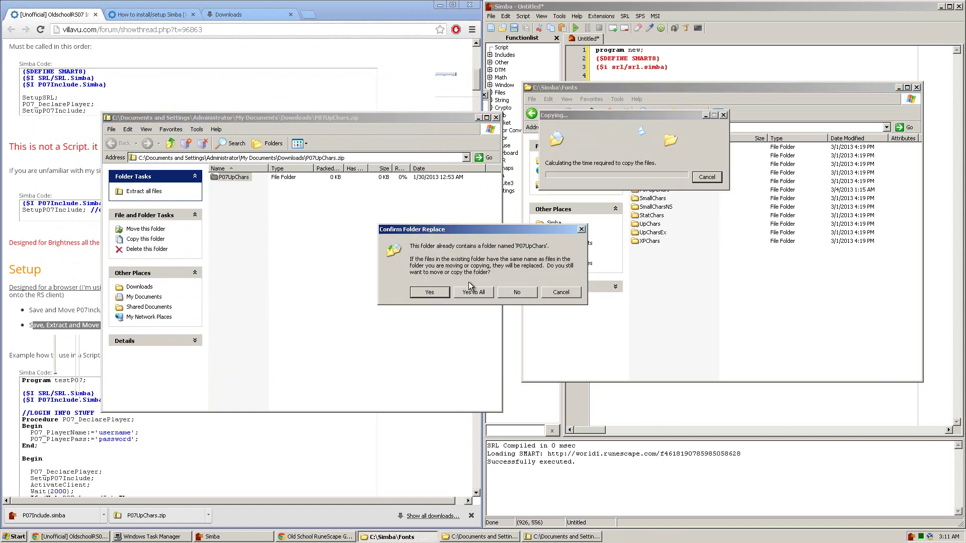
click(475, 292)
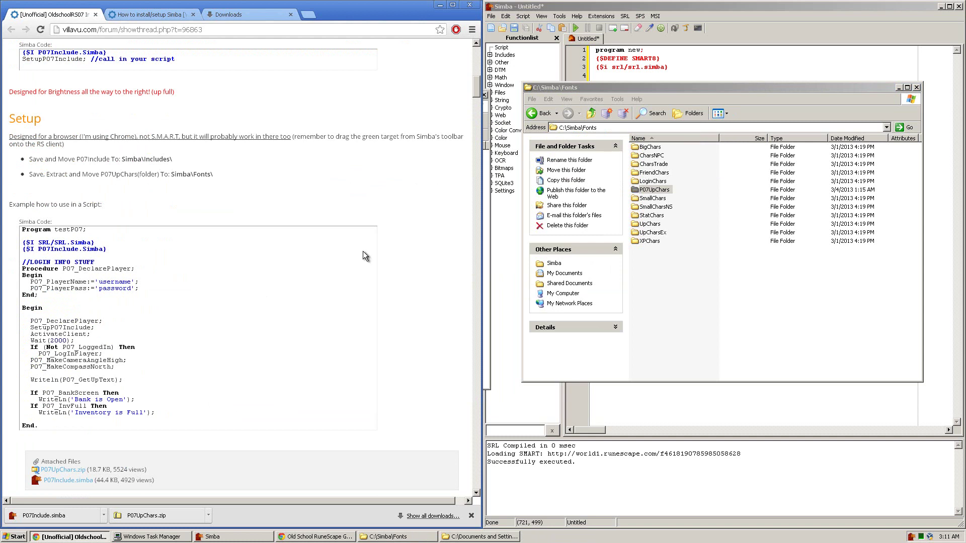
- Replace the whole script in Simba's editor with the testP07 example code copied from the OldschoolRS07 Include thread
click(897, 88)
scroll(234, 198, down, 1)
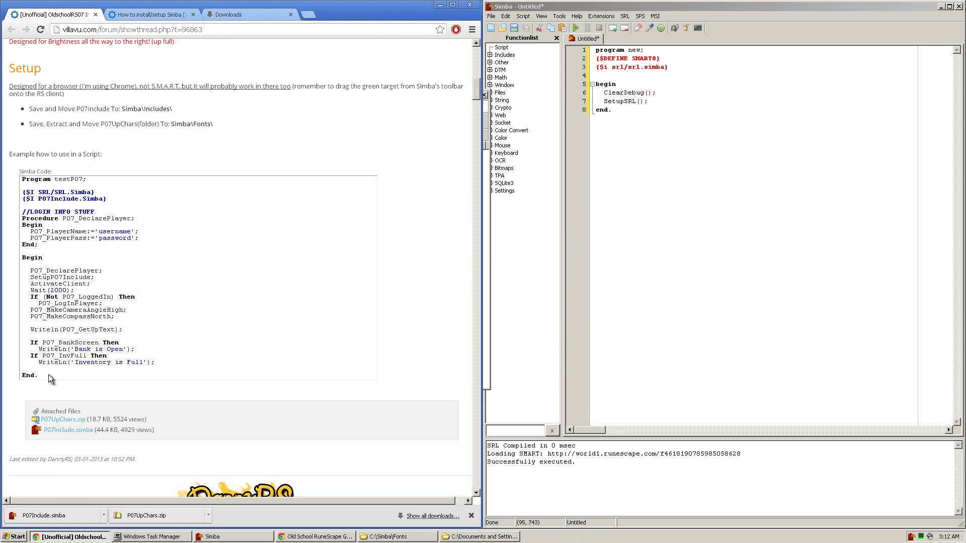
drag(48, 374, 10, 178)
key(ctrl+c)
click(776, 189)
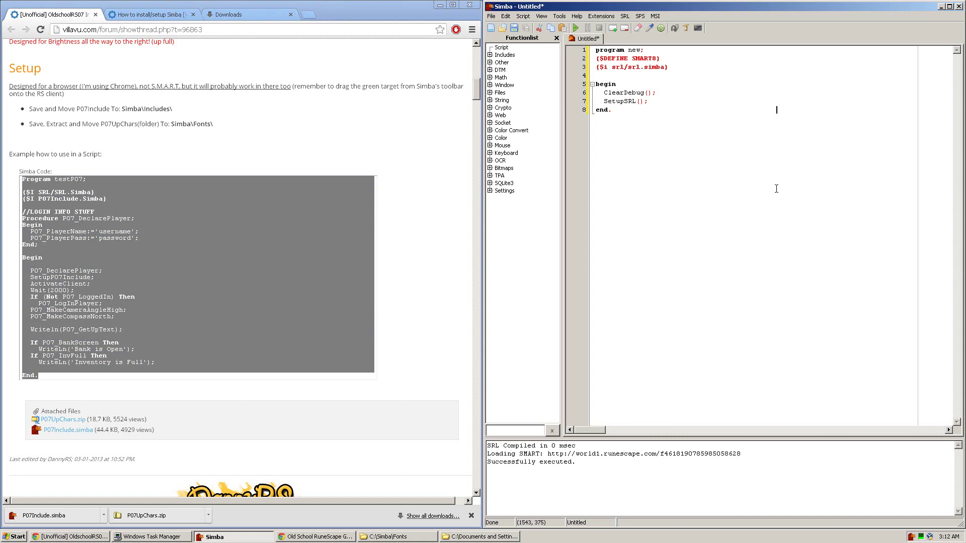
key(ctrl+a)
key(ctrl+v)
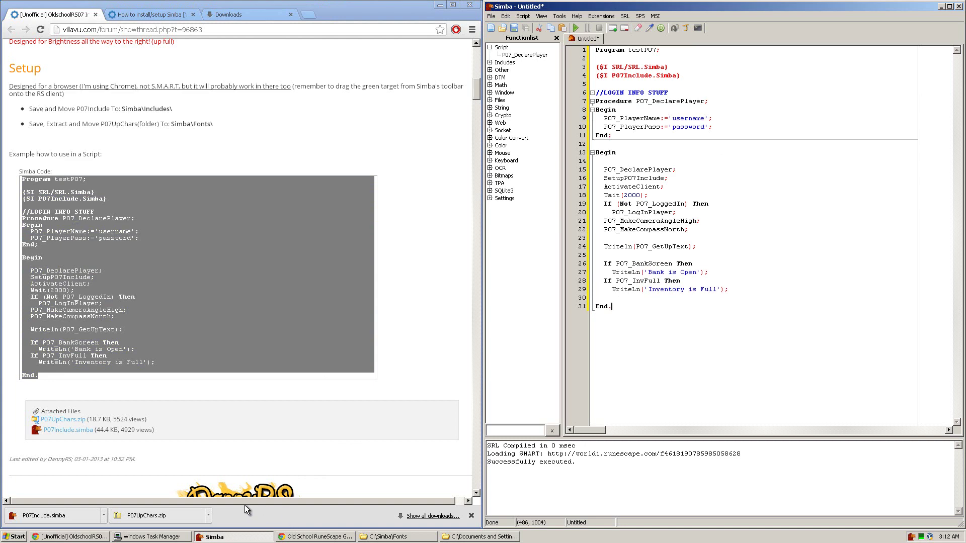
- Bring up the Old School RuneScape browser window beside Simba and select its game area as Simba's target client
click(333, 537)
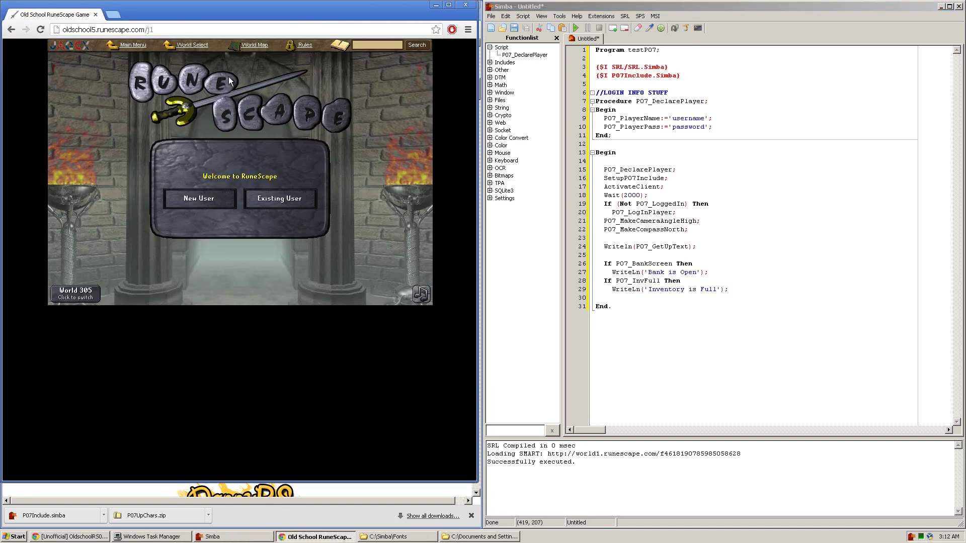
drag(224, 13, 303, 89)
key(super+Left)
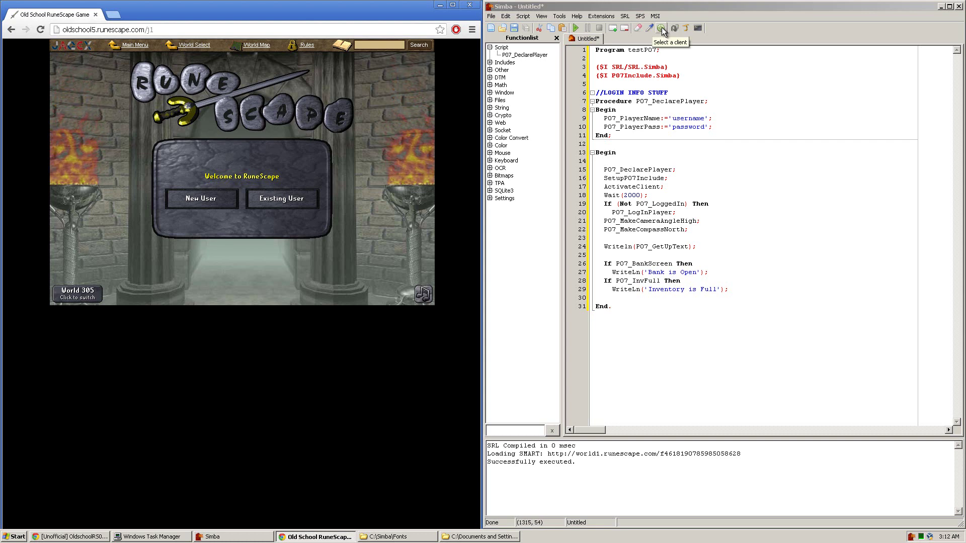
drag(661, 31, 262, 140)
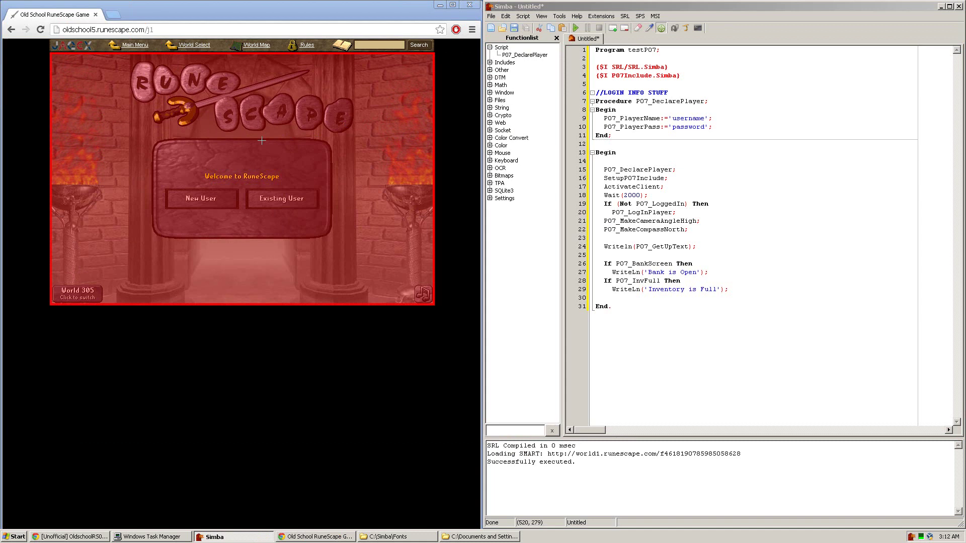
drag(261, 140, 262, 140)
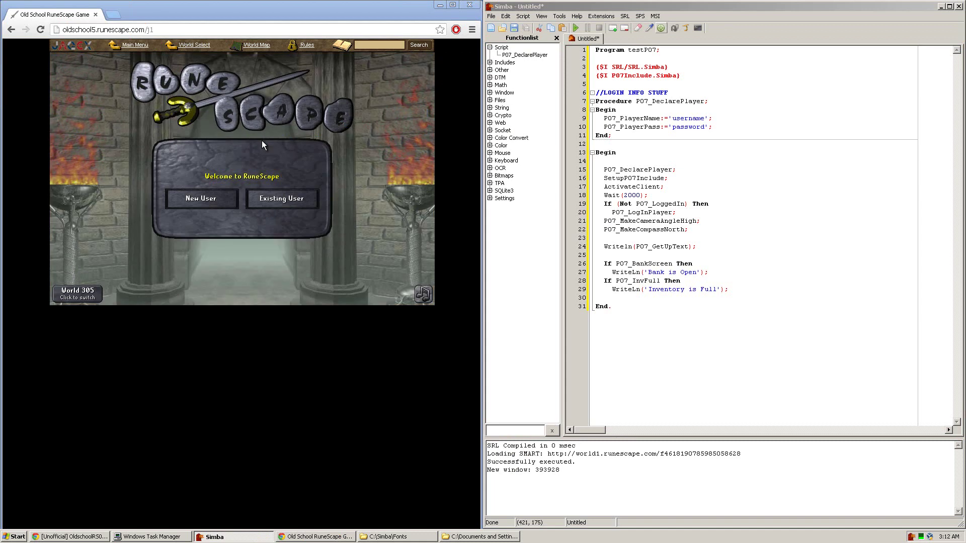
- Run the testP07 script on the selected game client and stop it after the login attempt
click(576, 29)
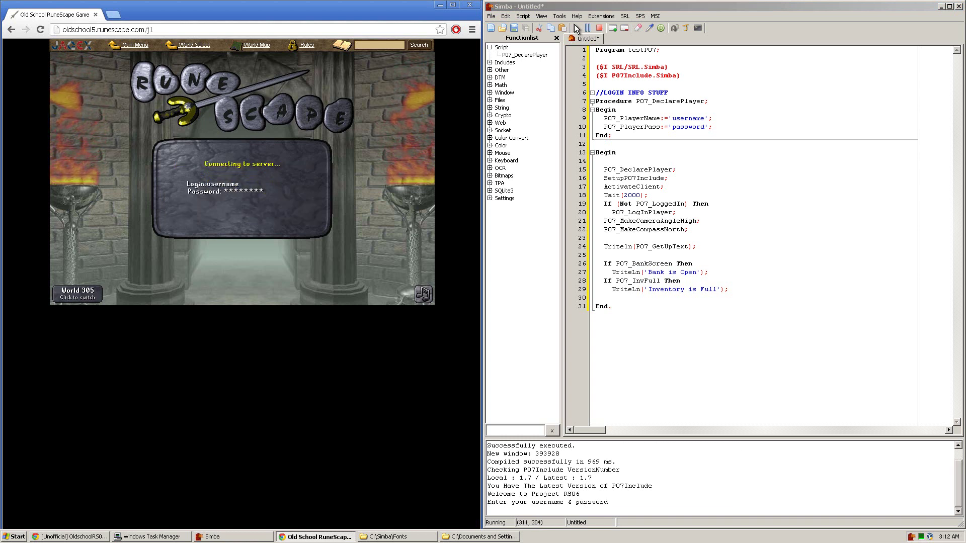
click(598, 28)
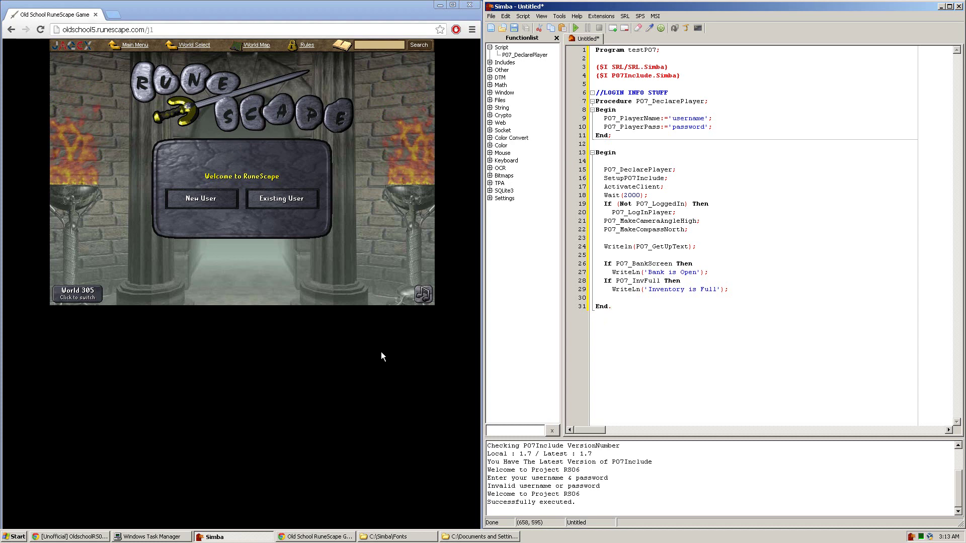
- Minimize the game window and review the About section of the OldschoolRS07 Include thread for the S.M.A.R.T. call order
click(441, 11)
click(440, 6)
scroll(320, 420, up, 5)
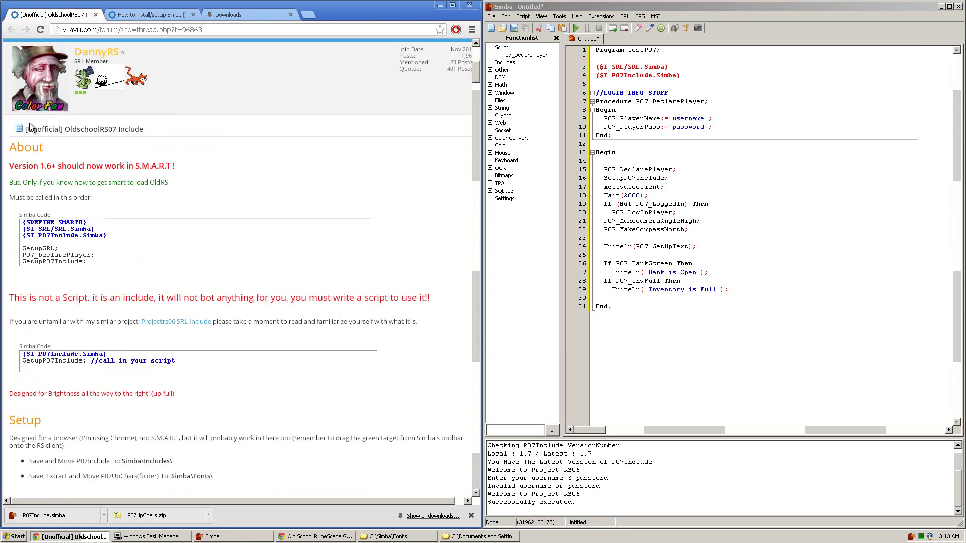
scroll(144, 412, up, 1)
scroll(145, 412, up, 2)
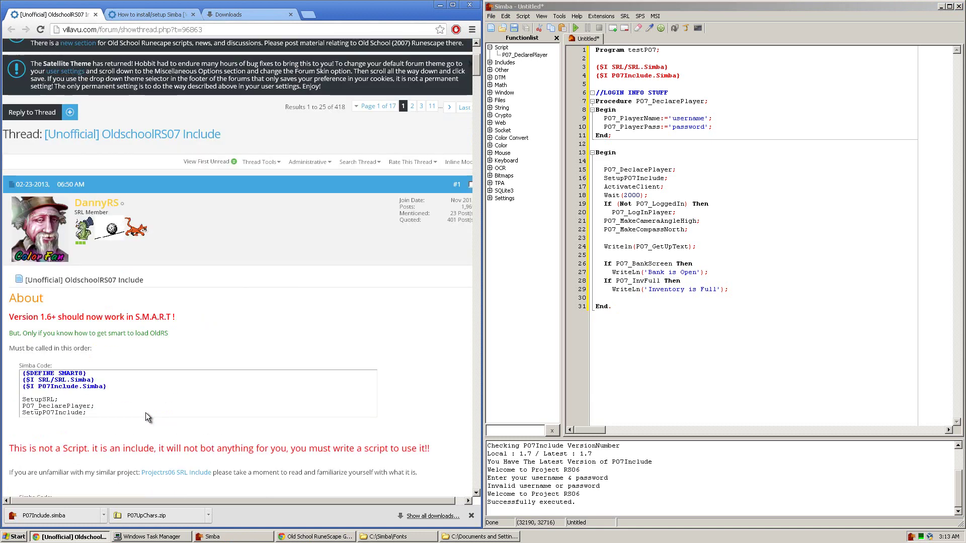